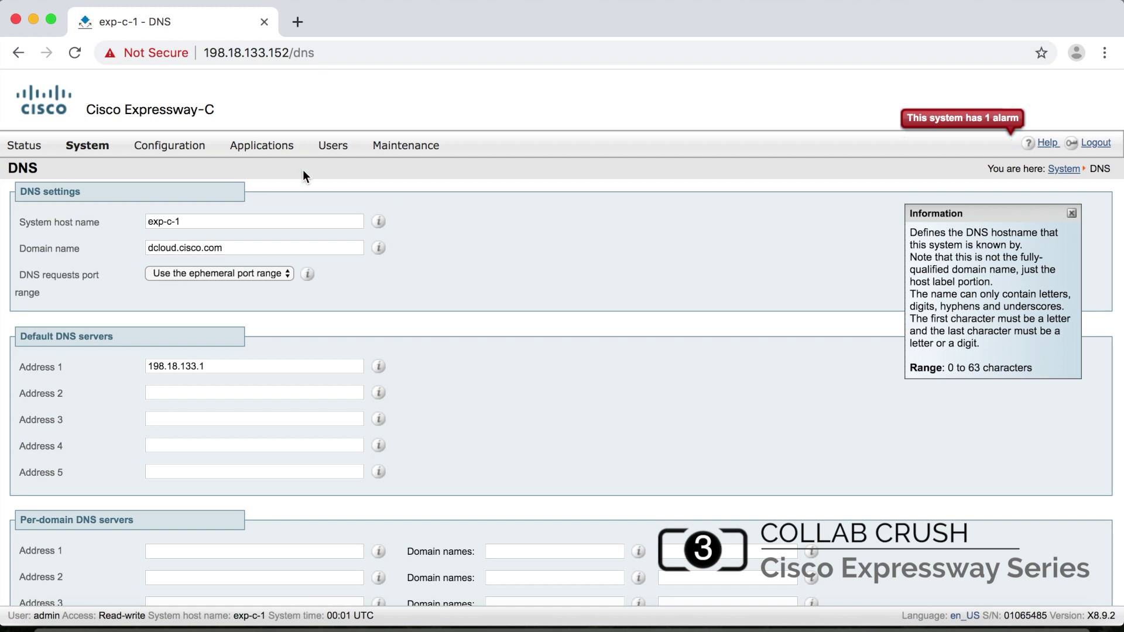
Drop down the Configuration menu over the System DNS page.
mouse_move(194, 153)
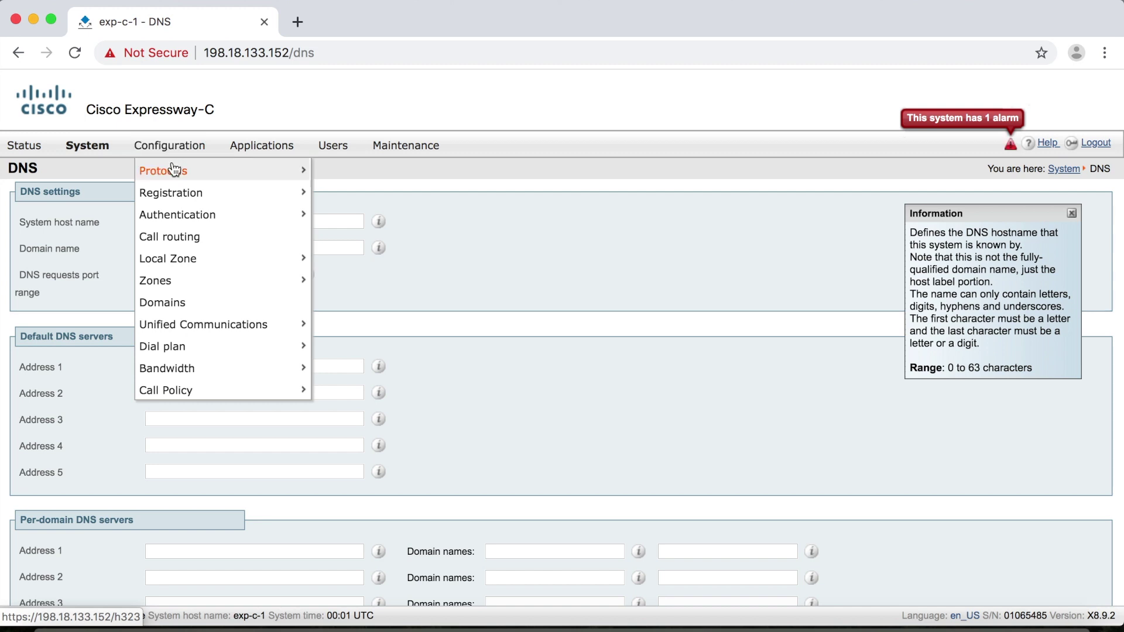
Go to the H.323 protocol page under Configuration > Protocols.
mouse_move(171, 175)
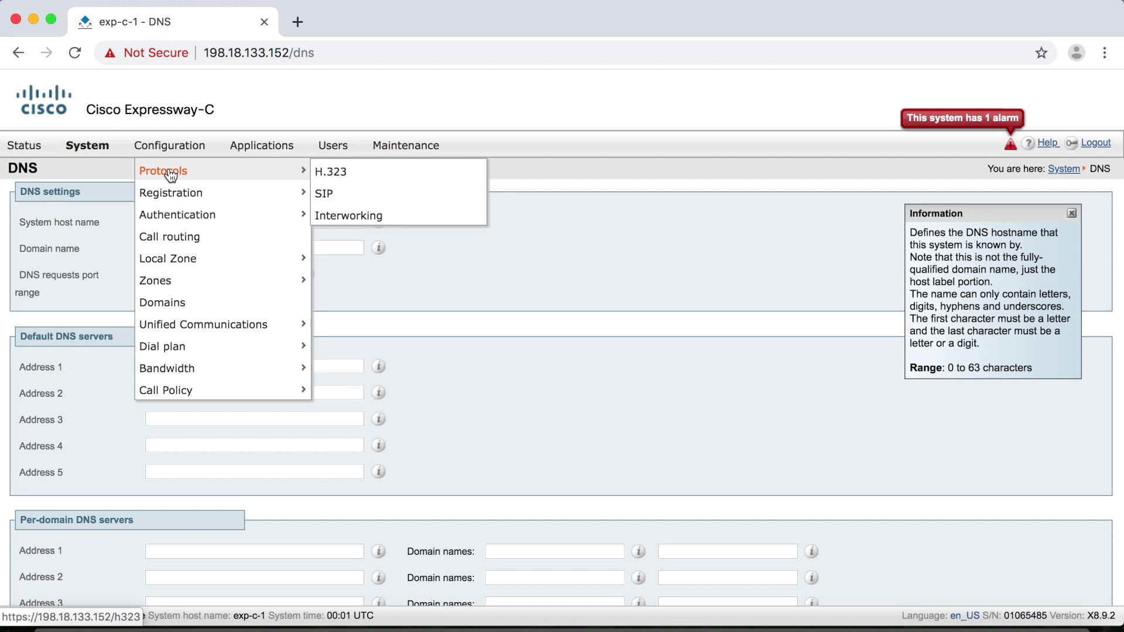
left_click(365, 174)
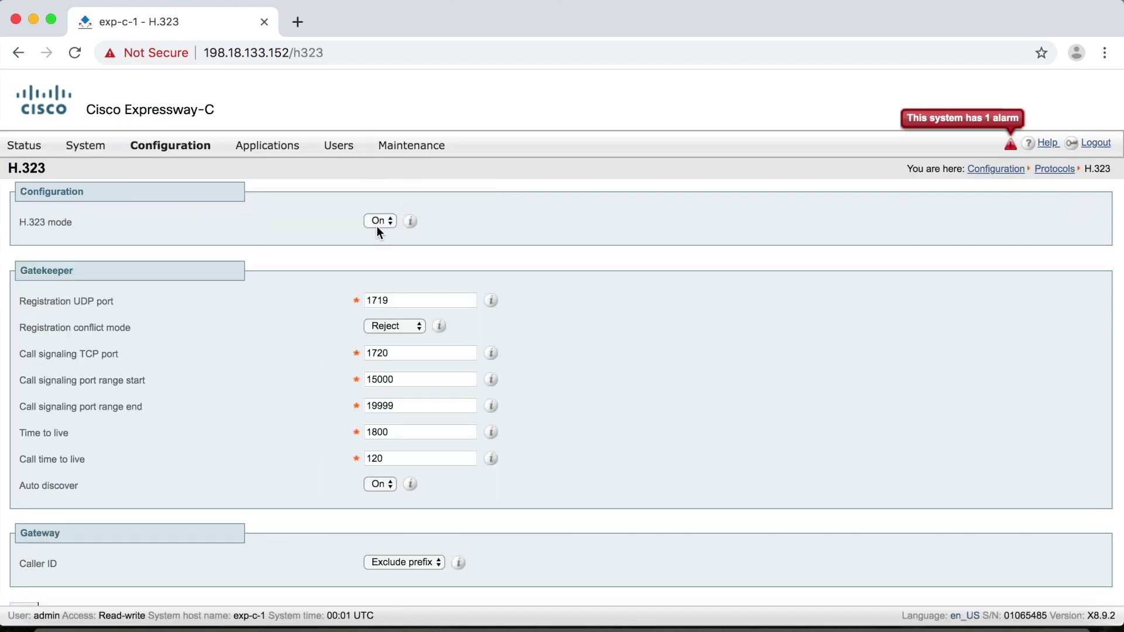
Read the help for H.323 mode, registration UDP port, call signaling TCP port and registration conflict mode.
left_click(410, 224)
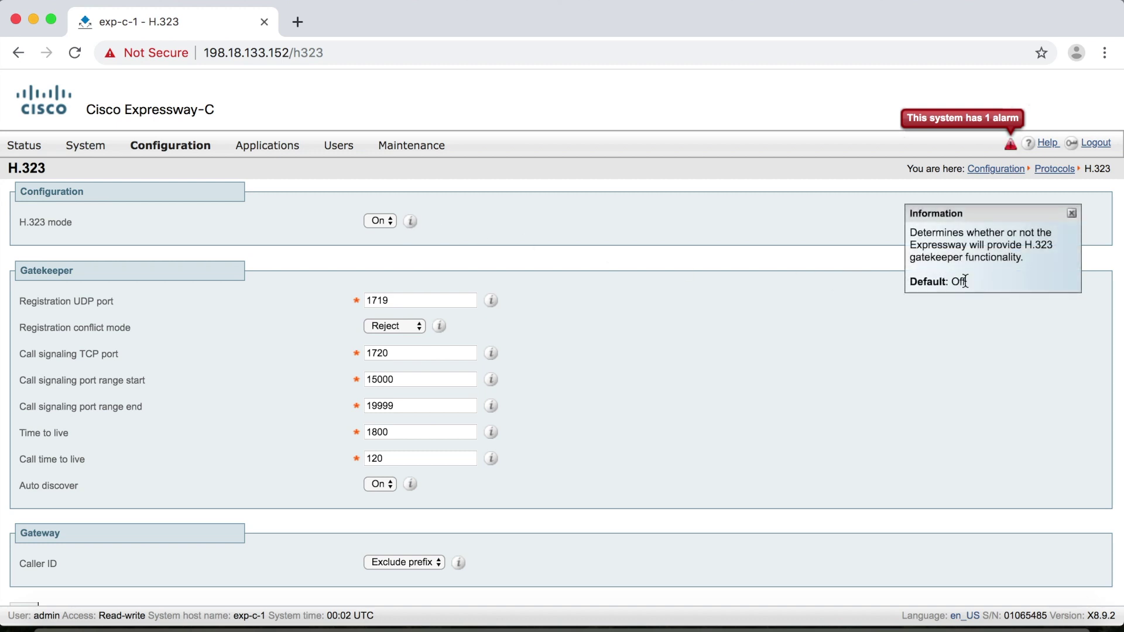
left_click_drag(968, 281, 918, 281)
left_click(882, 288)
left_click(435, 294)
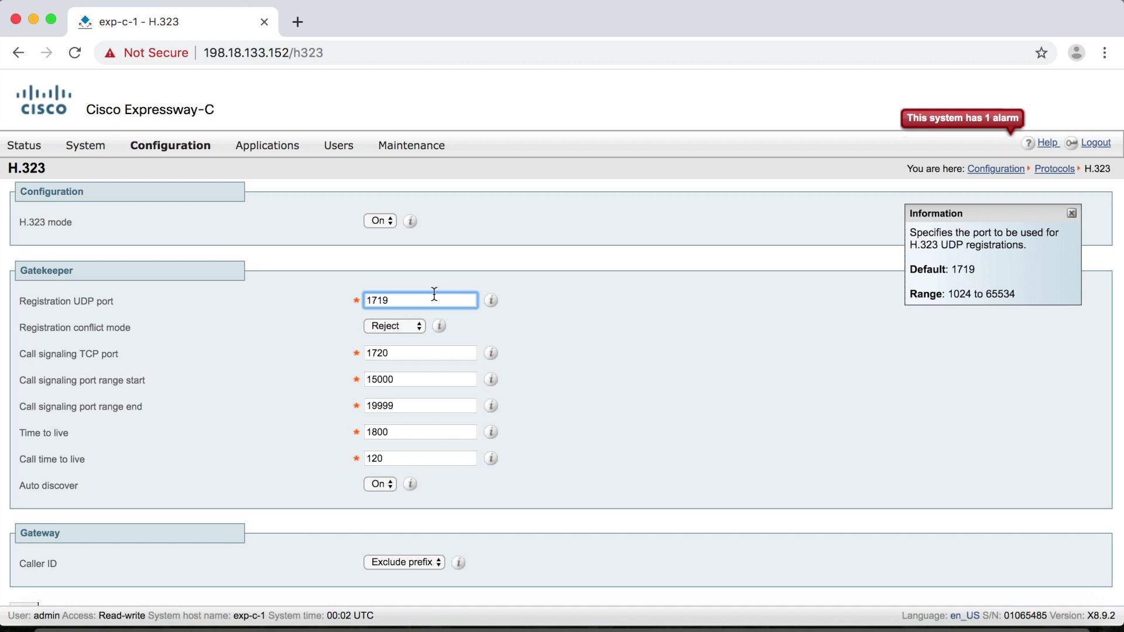
left_click(396, 353)
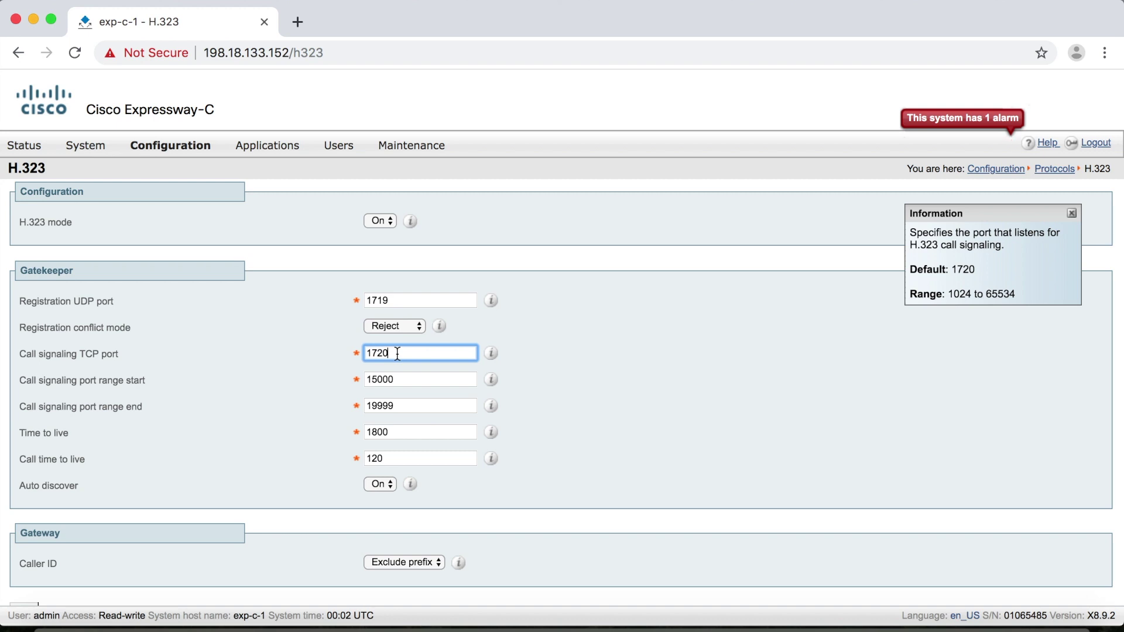
left_click(18, 326)
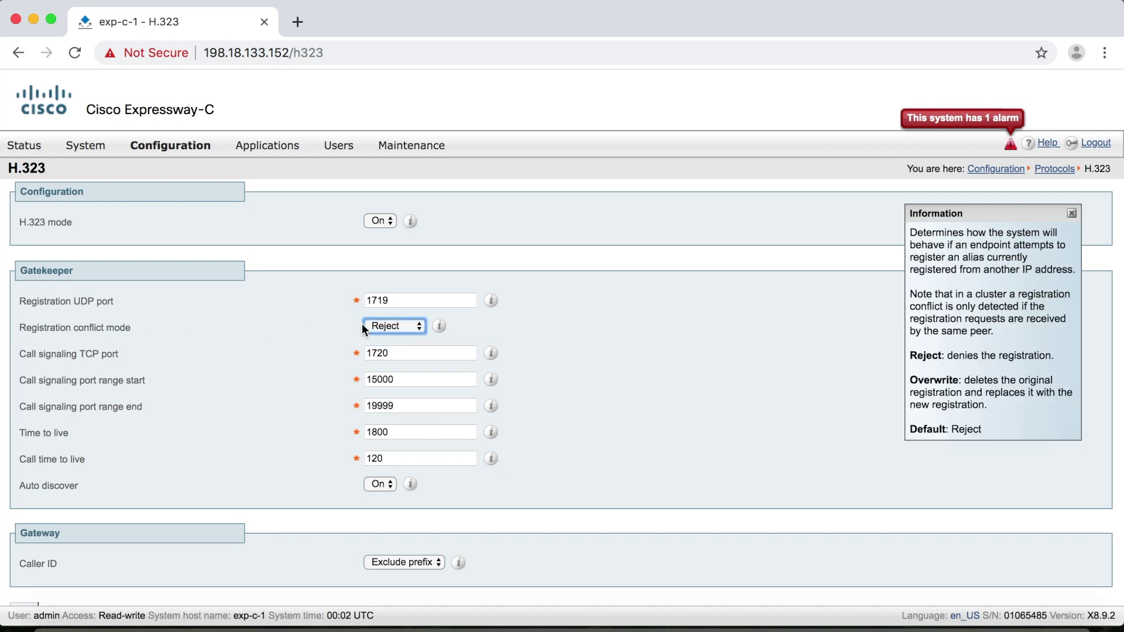
Change the H.323 registration conflict mode from Reject to Overwrite.
left_click(422, 326)
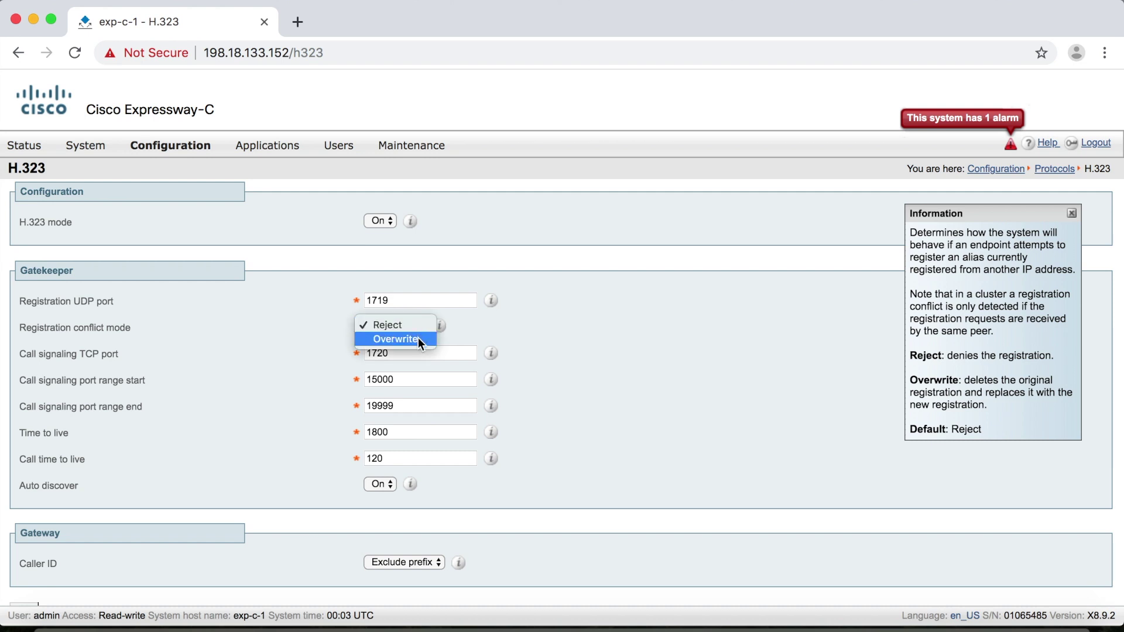
left_click(417, 338)
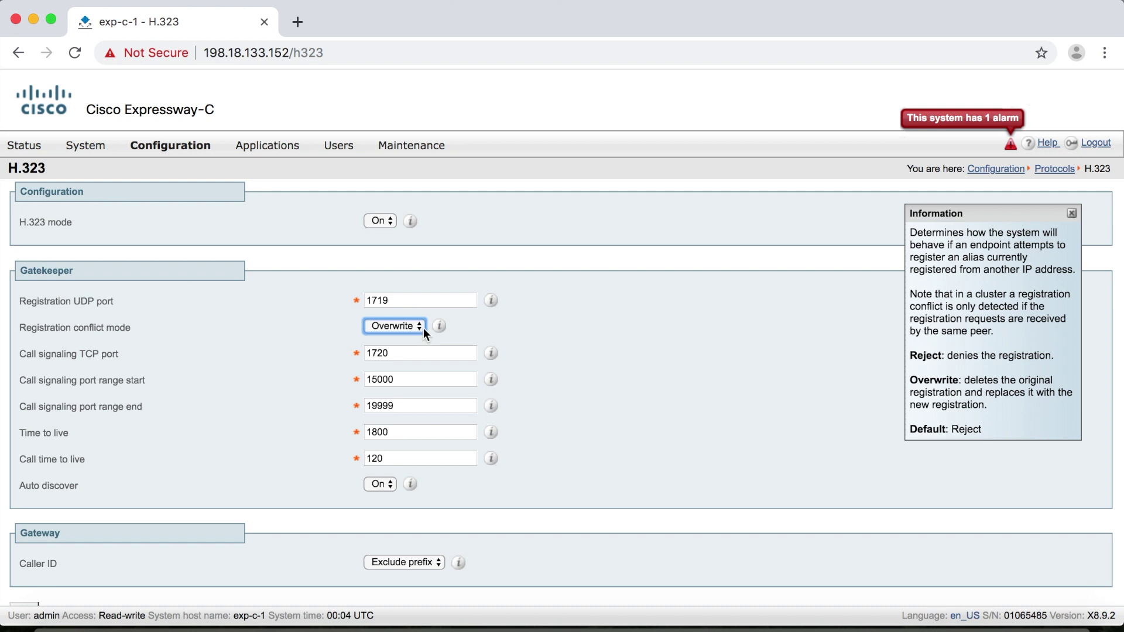
Return registration conflict mode to Reject and show the Time to live help (default 1800 seconds).
left_click(419, 326)
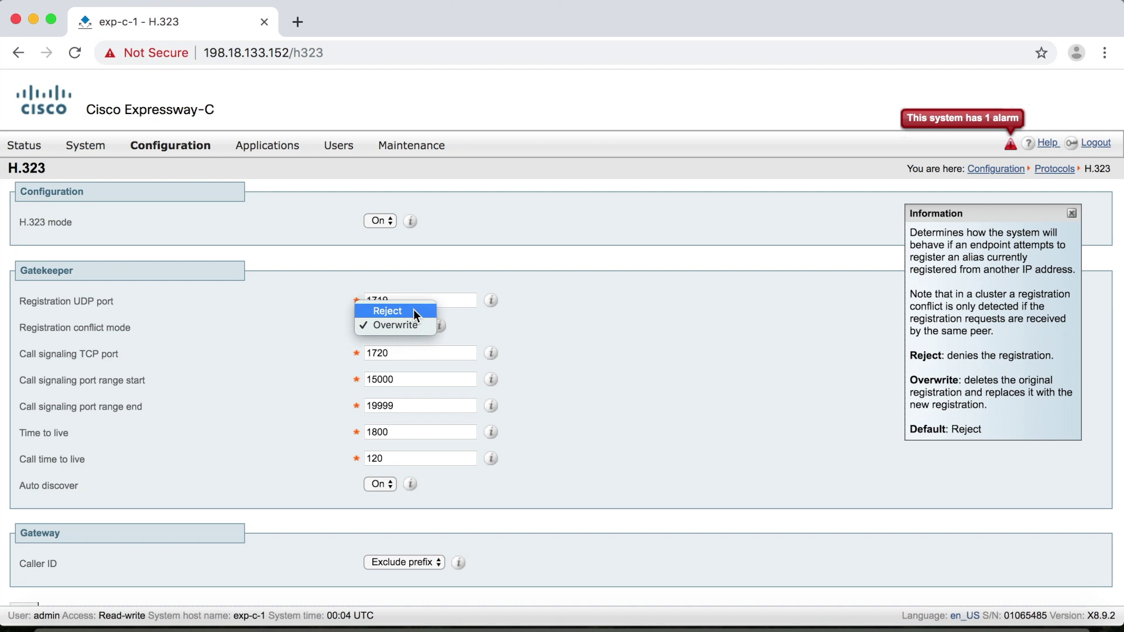
left_click(413, 311)
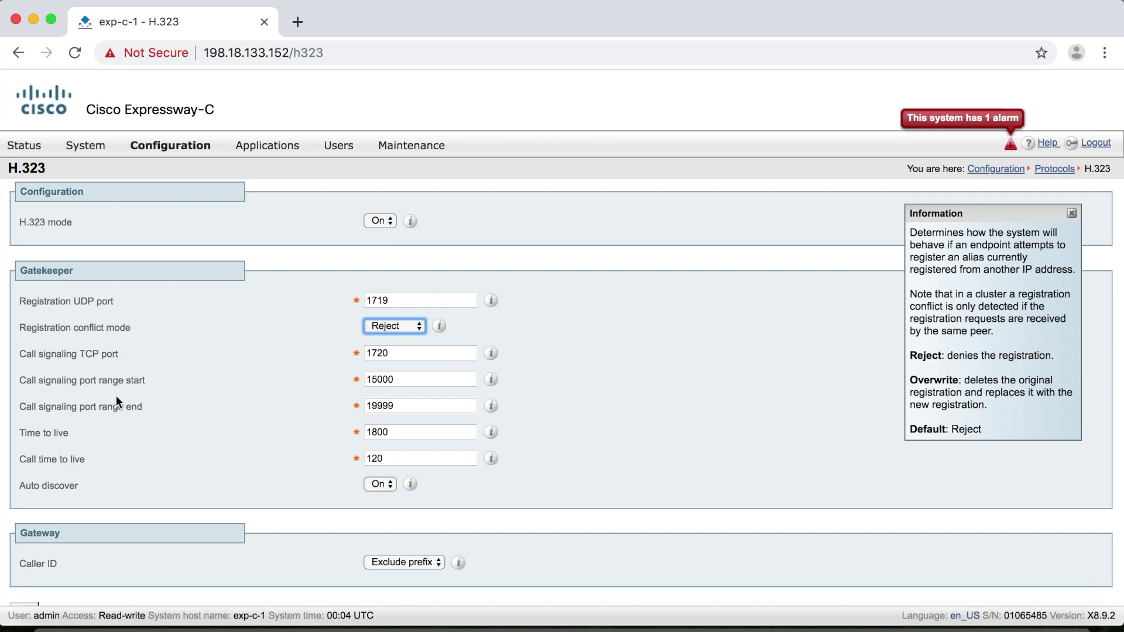
left_click(29, 434)
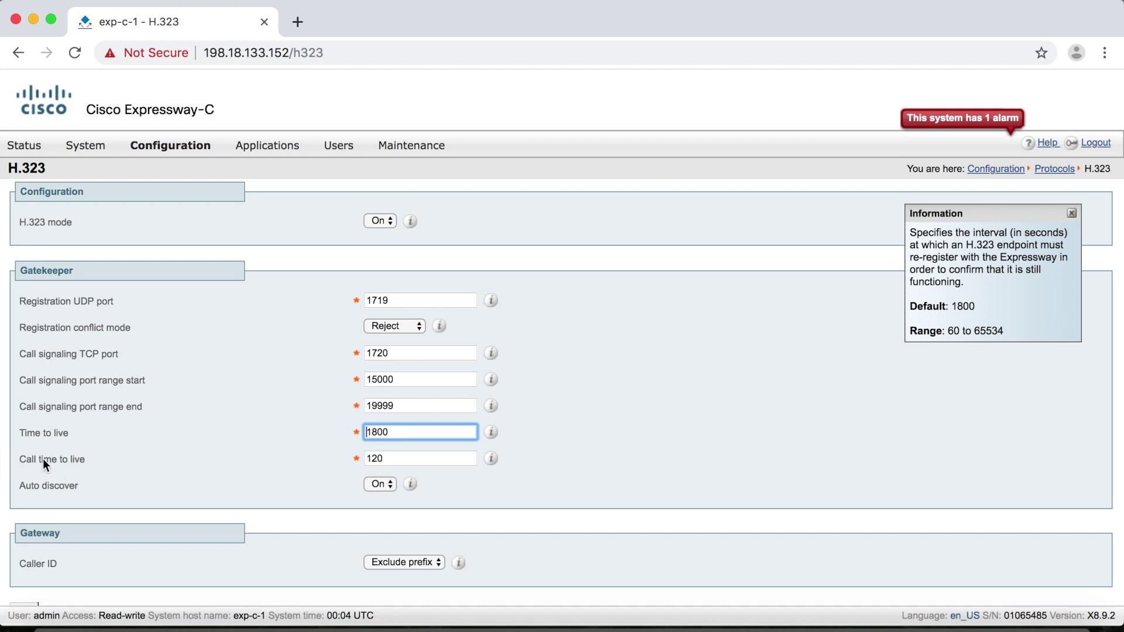
Show the Call time to live help: default 120 seconds, range 60–65534.
left_click(72, 458)
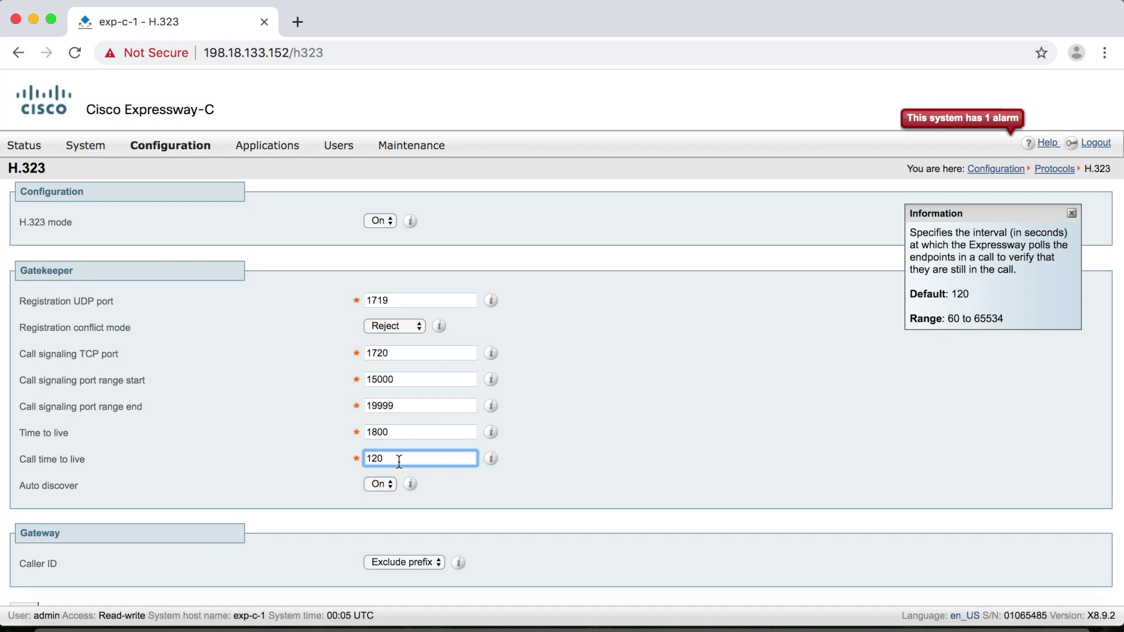
Scroll to the H.323 status table and highlight its Registration and Call signaling entries.
scroll(398, 462, "down", 5)
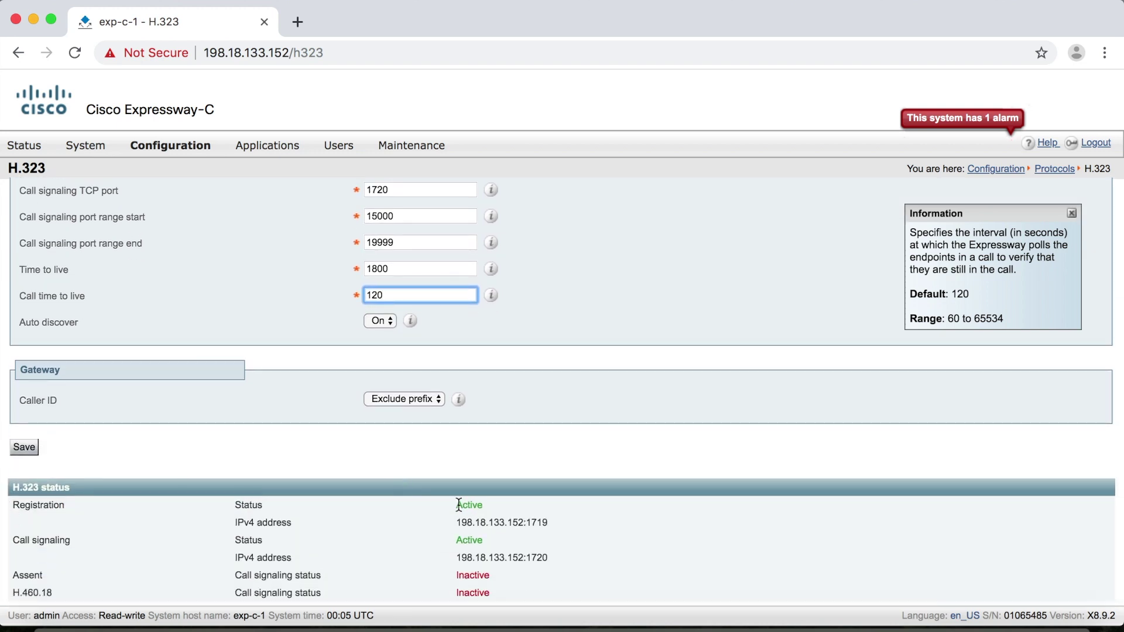
left_click(234, 508)
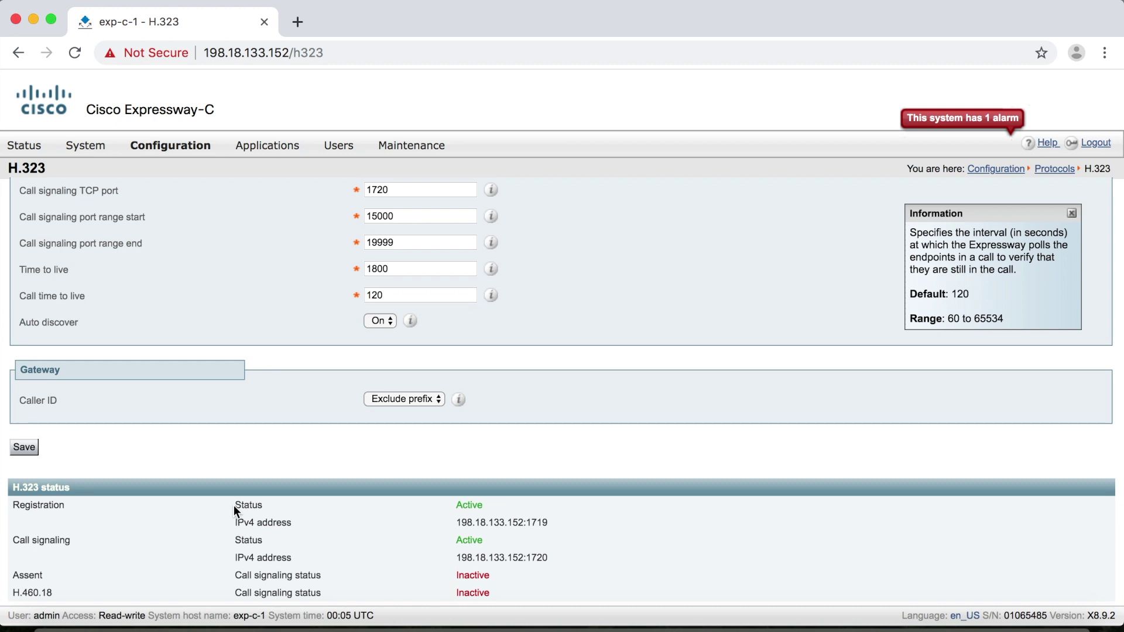
left_click_drag(235, 504, 293, 511)
left_click(474, 504)
double_click(16, 505)
left_click_drag(13, 540, 71, 541)
left_click(243, 539)
Go to the SIP protocol page and show the SIP mode help (default Off).
mouse_move(187, 145)
mouse_move(177, 176)
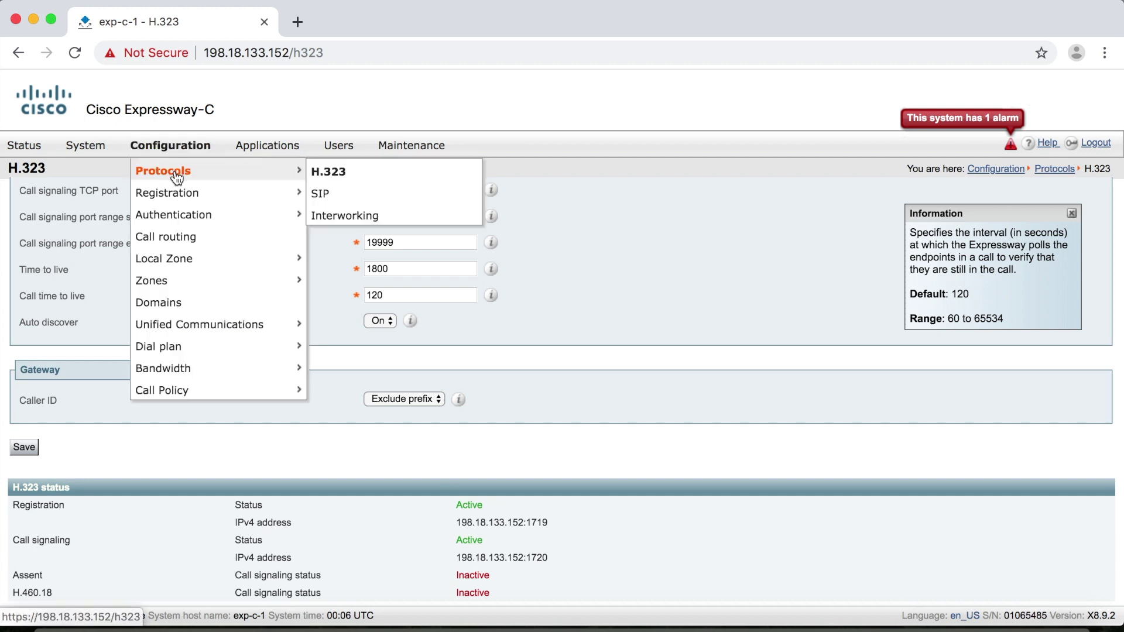
left_click(319, 193)
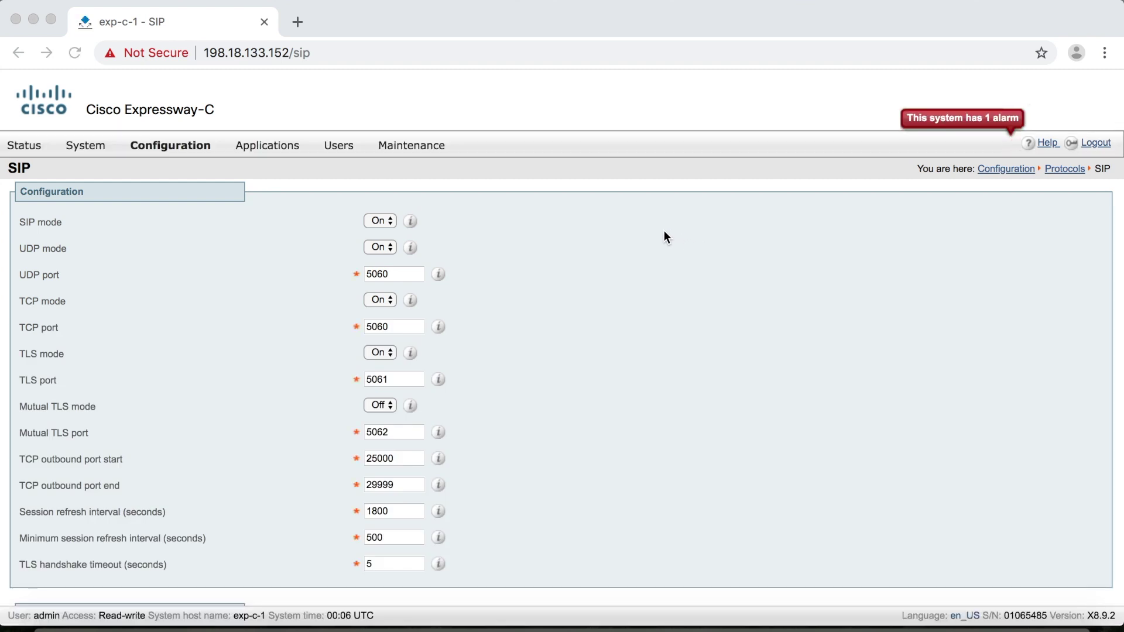
left_click(412, 221)
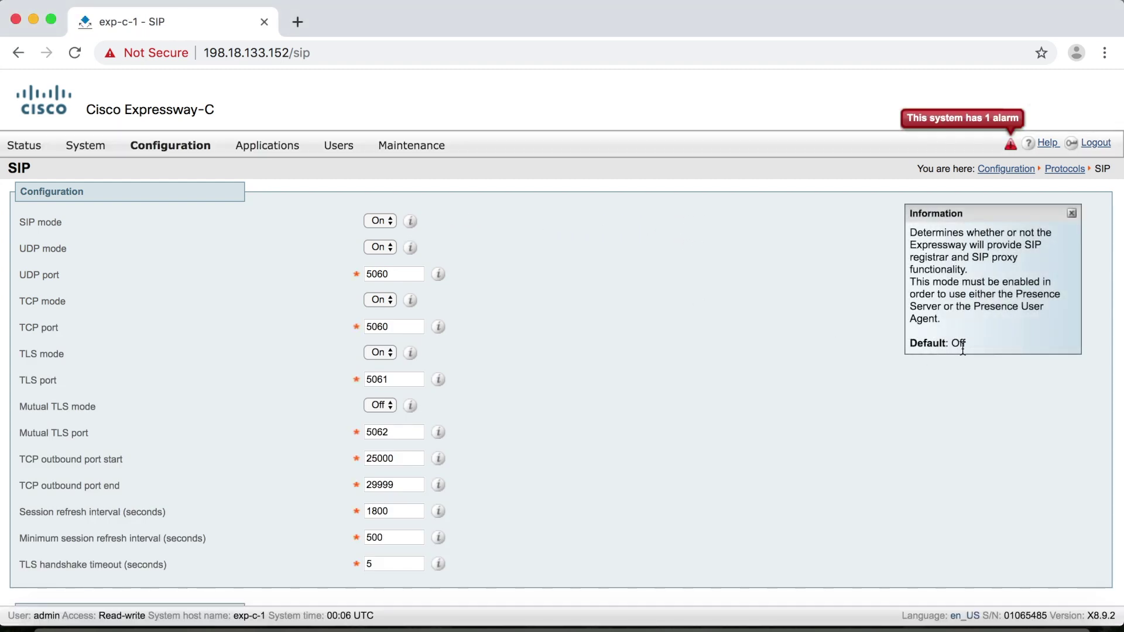
left_click_drag(963, 347, 915, 347)
left_click(915, 346)
Read the UDP mode help, set SIP UDP mode to Off, then view TLS mode help.
left_click(42, 251)
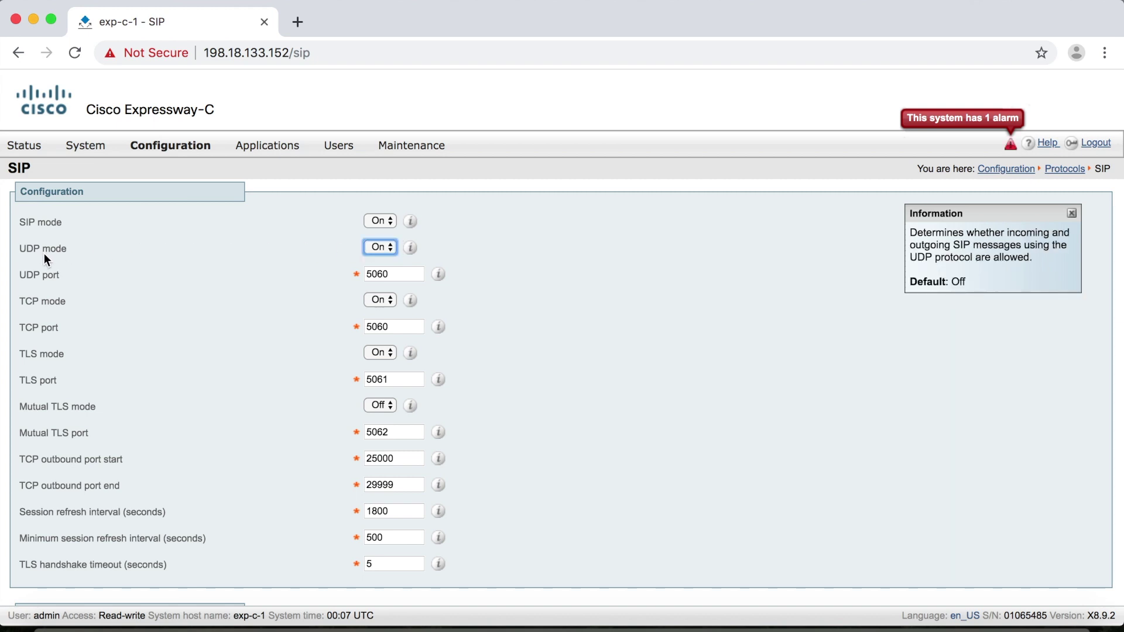
left_click(394, 251)
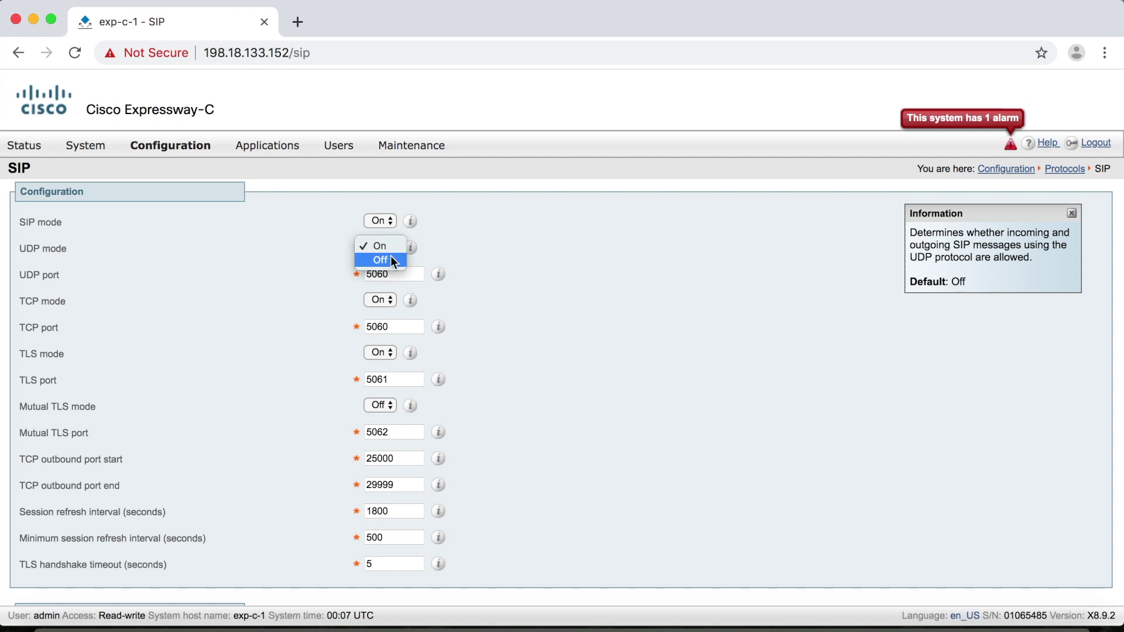
left_click(393, 262)
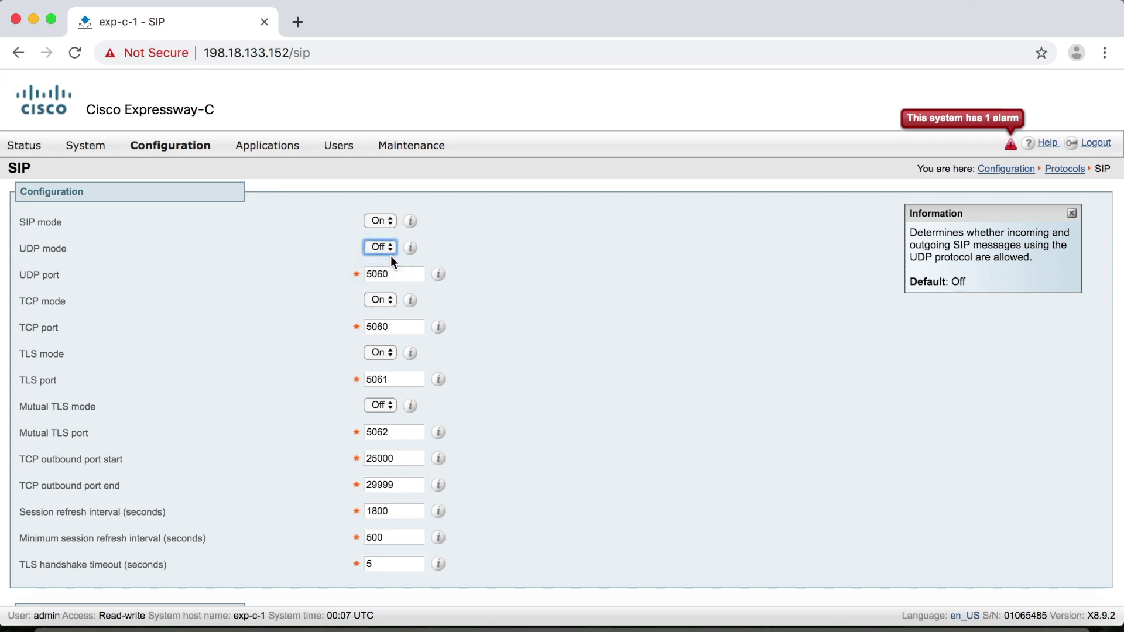
left_click(389, 354)
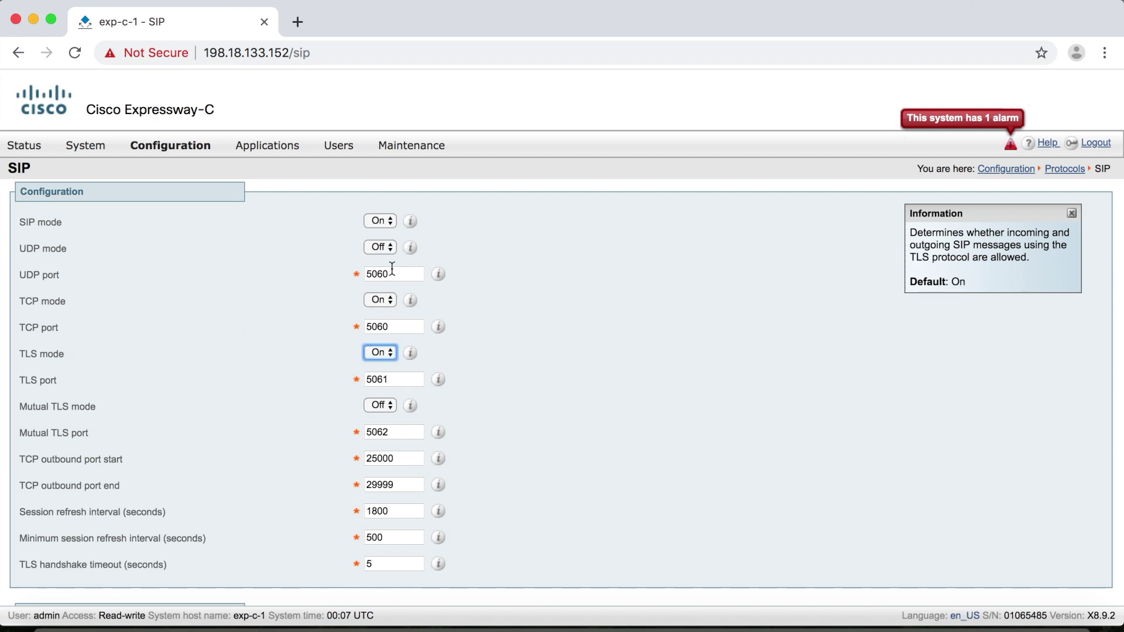
Turn SIP UDP mode back On and check the help for UDP port 5060.
left_click(388, 247)
left_click(390, 232)
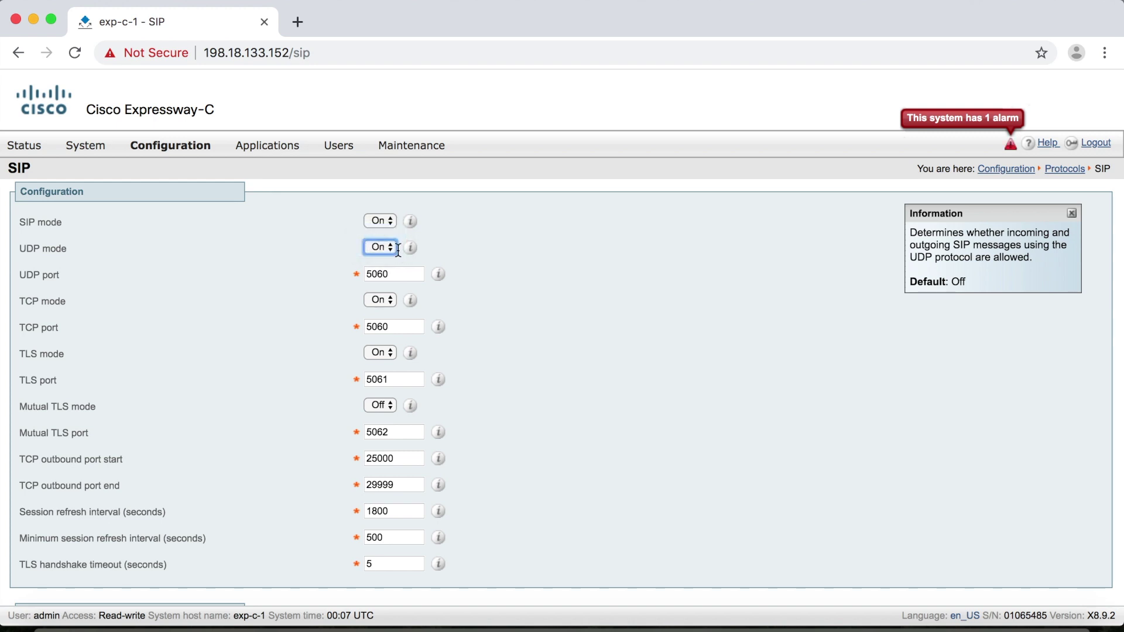
left_click(391, 271)
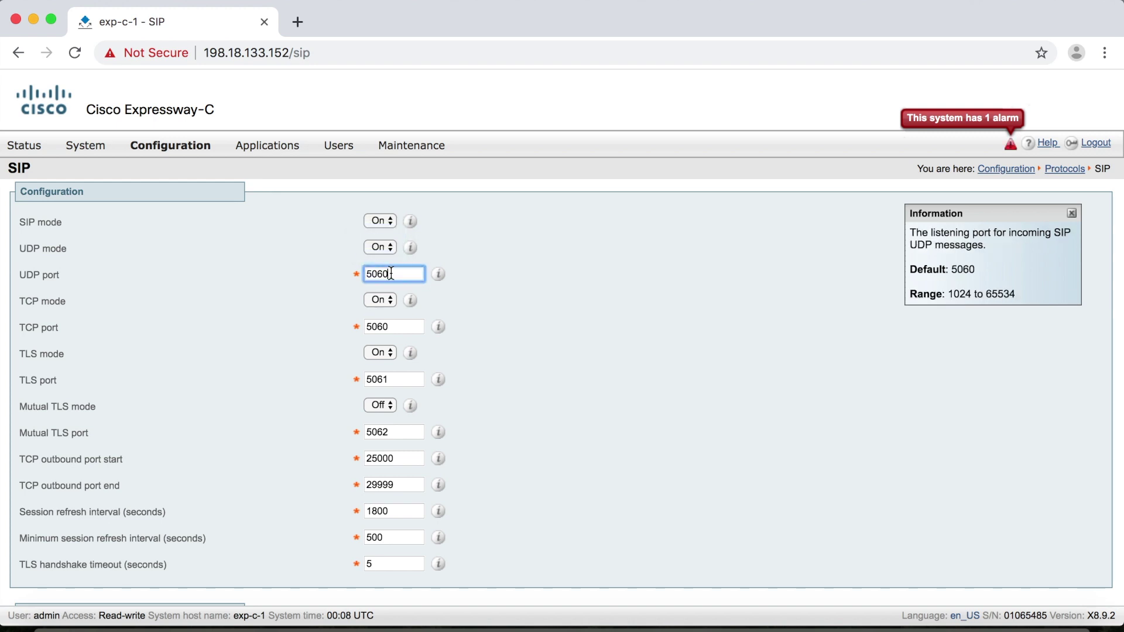
left_click(51, 281)
left_click(51, 275)
Review the help for the TLS port, TLS mode and Mutual TLS mode (default Off).
left_click(43, 381)
left_click(407, 371)
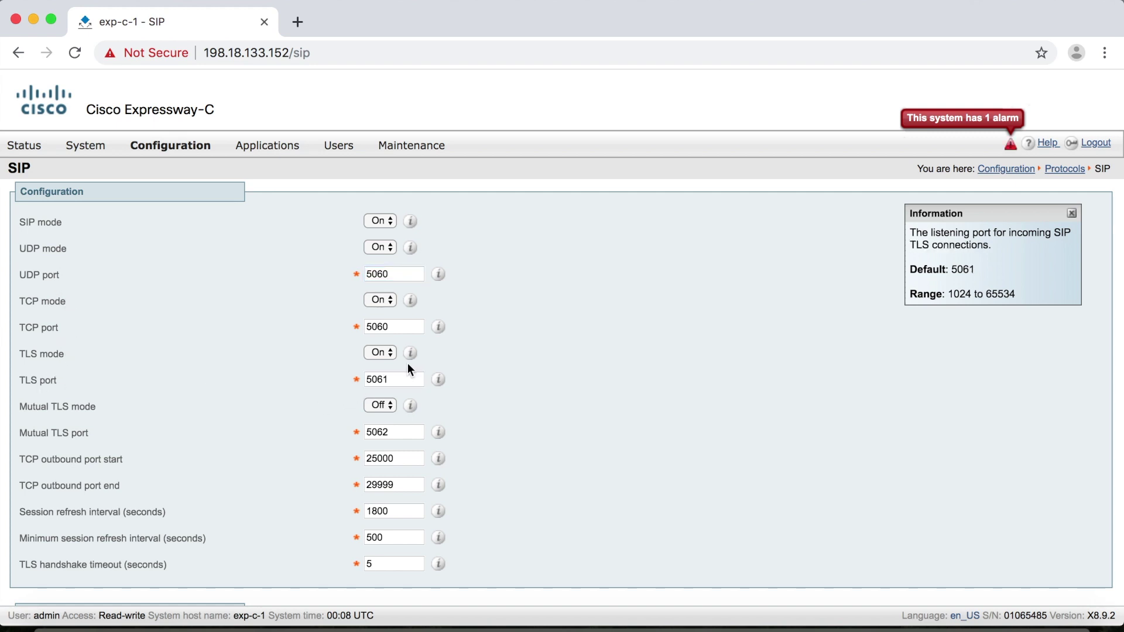
left_click(410, 357)
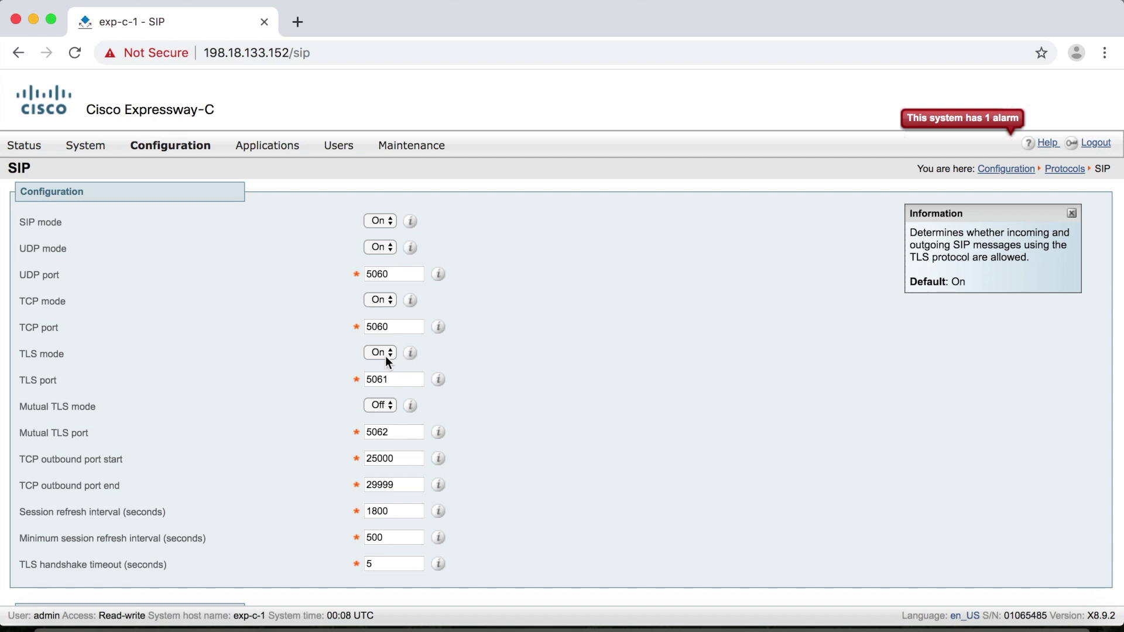
left_click(52, 410)
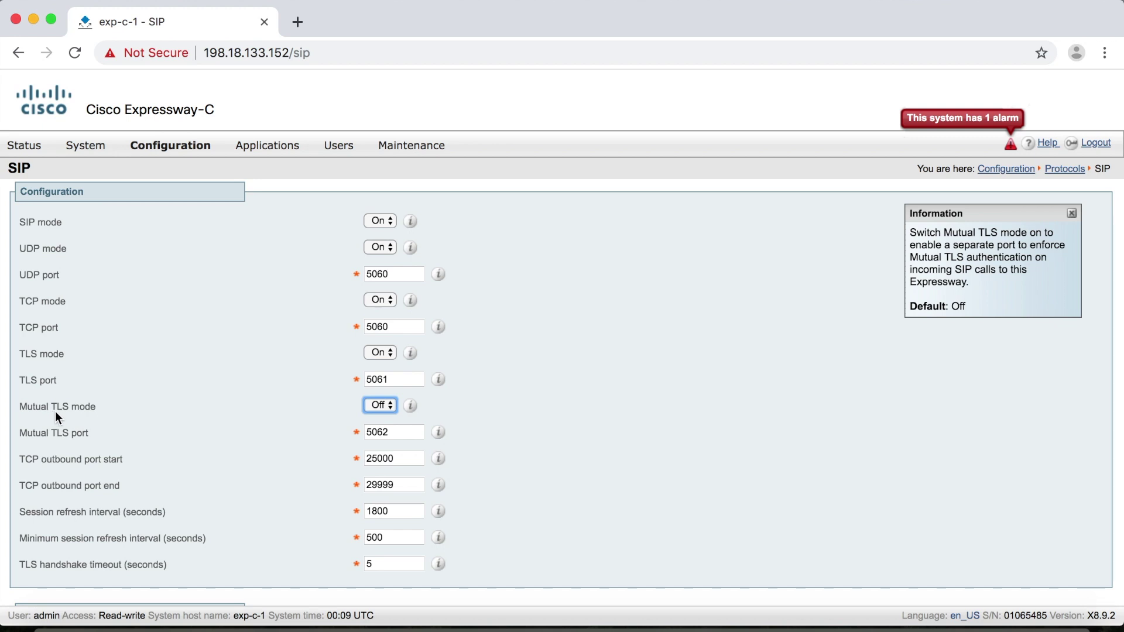
scroll(55, 411, "down", 3)
scroll(55, 410, "down", 10)
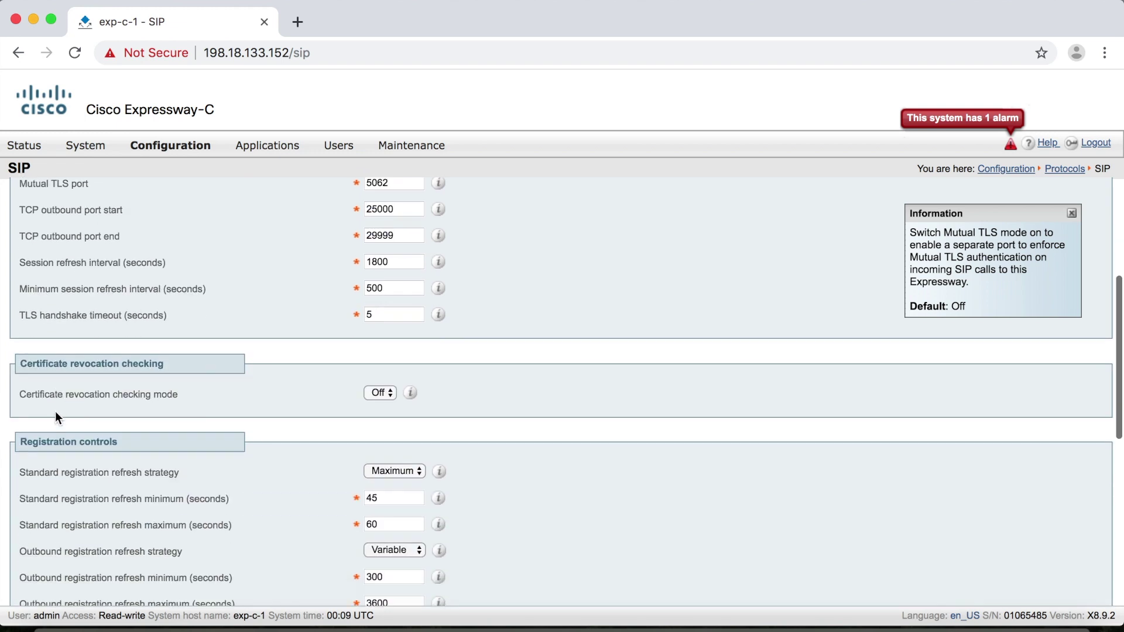
scroll(176, 411, "down", 5)
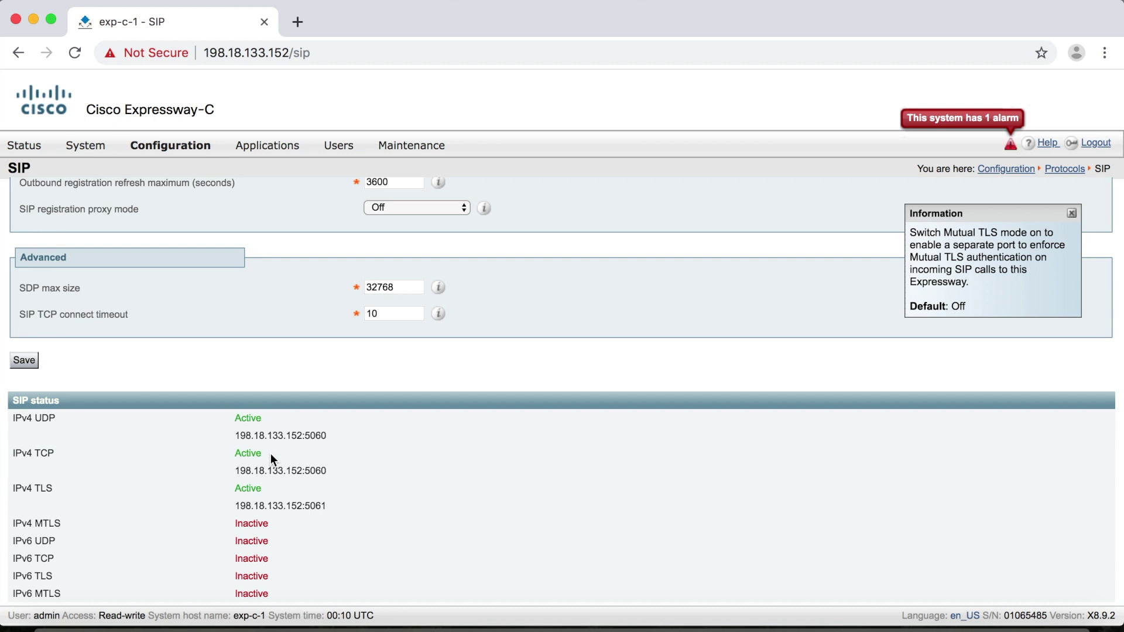
Add the domain cisco.local with SIP registrations on Expressway, then start another new domain.
mouse_move(186, 153)
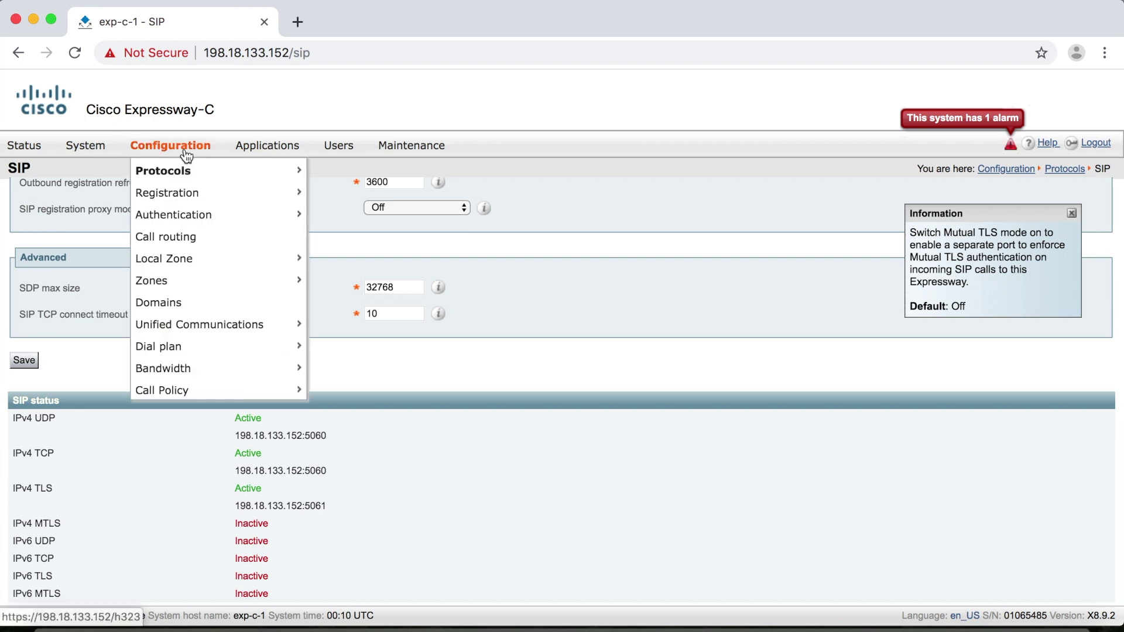
left_click(164, 302)
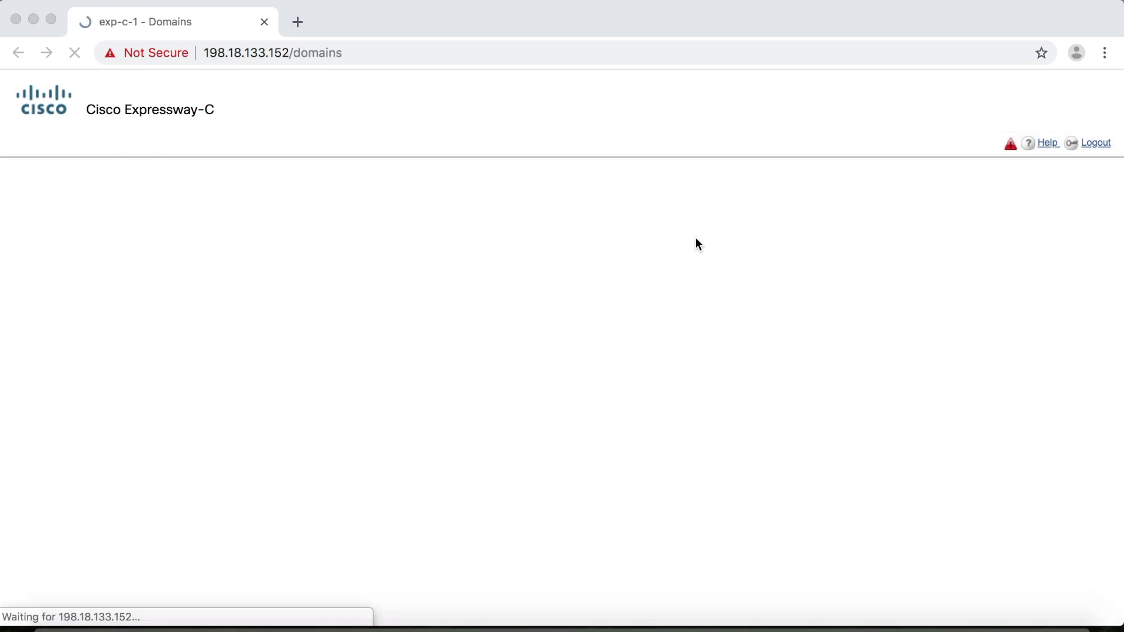
left_click(25, 236)
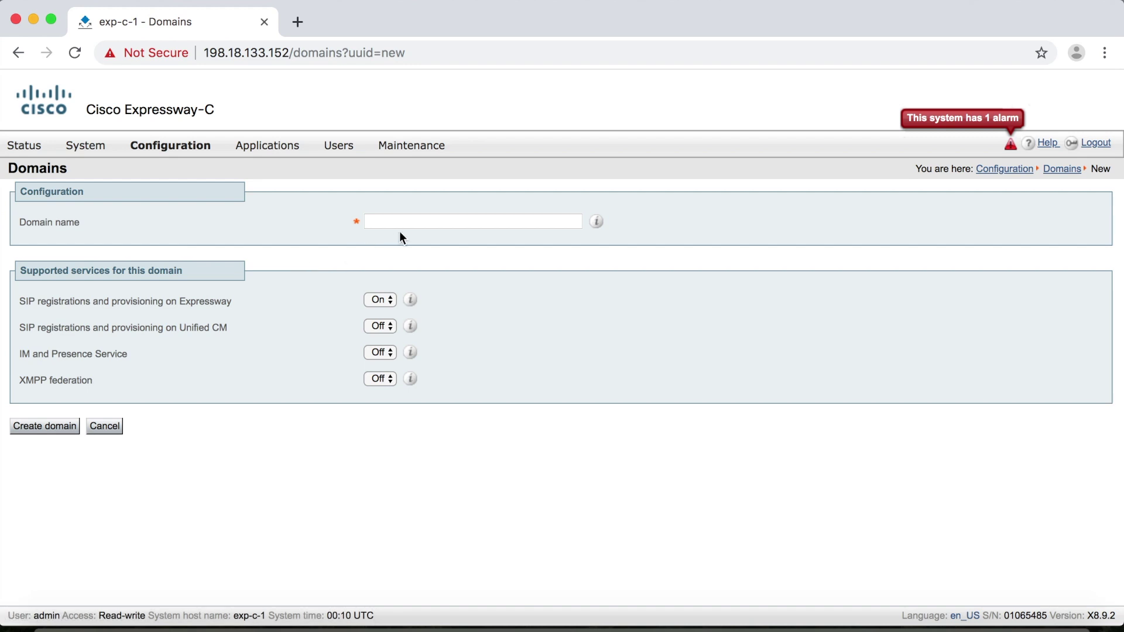
left_click(409, 223)
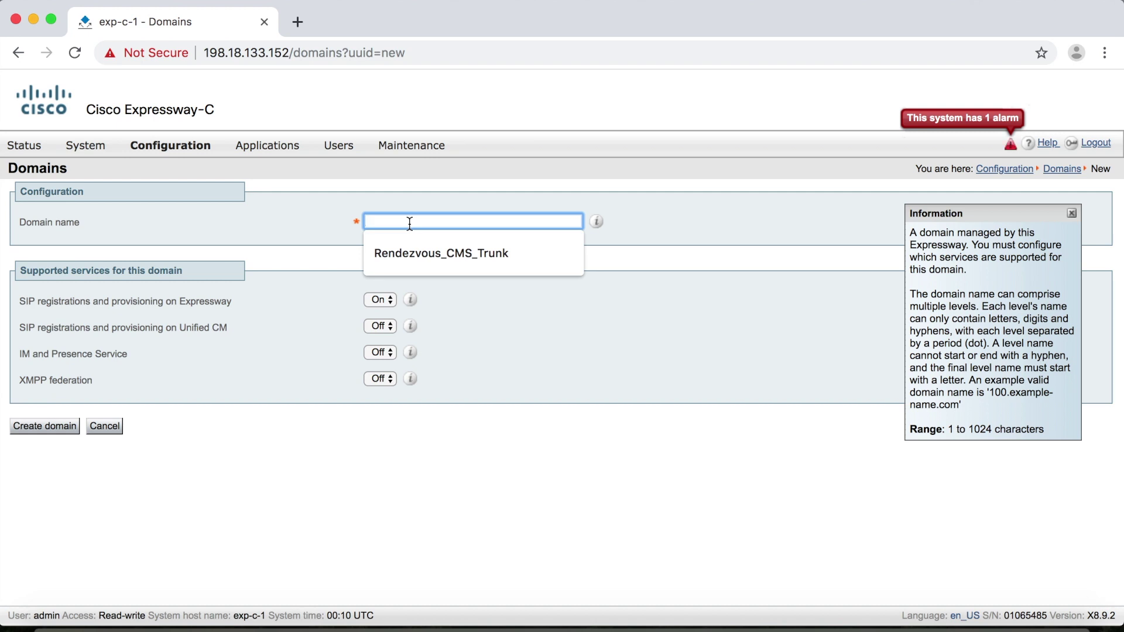
type("cisco.l")
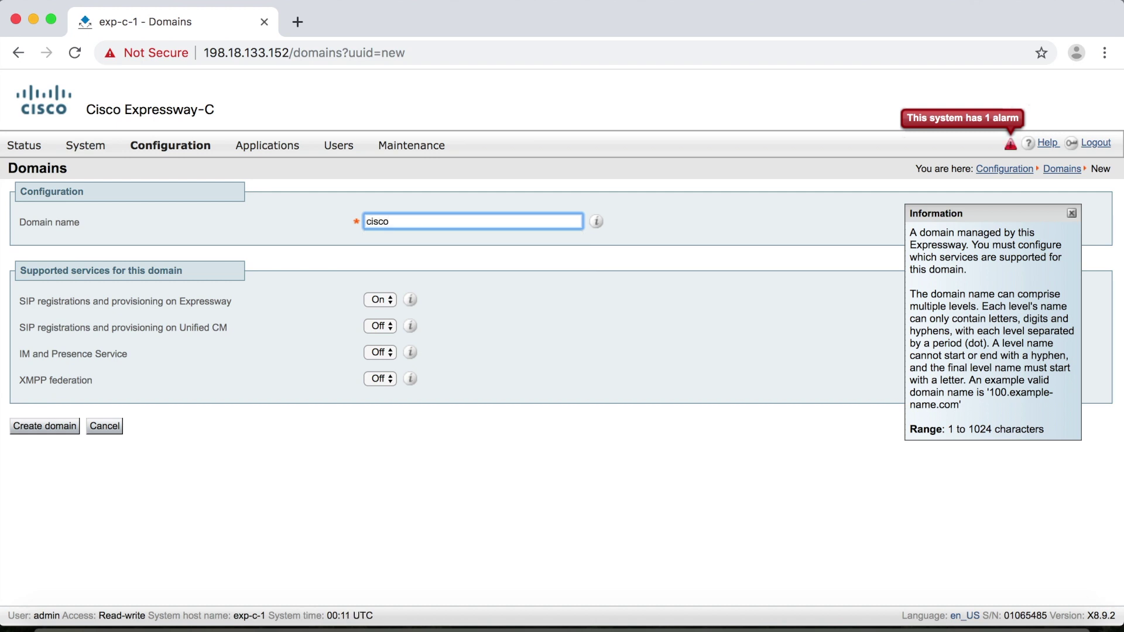
type("ocal")
left_click(47, 426)
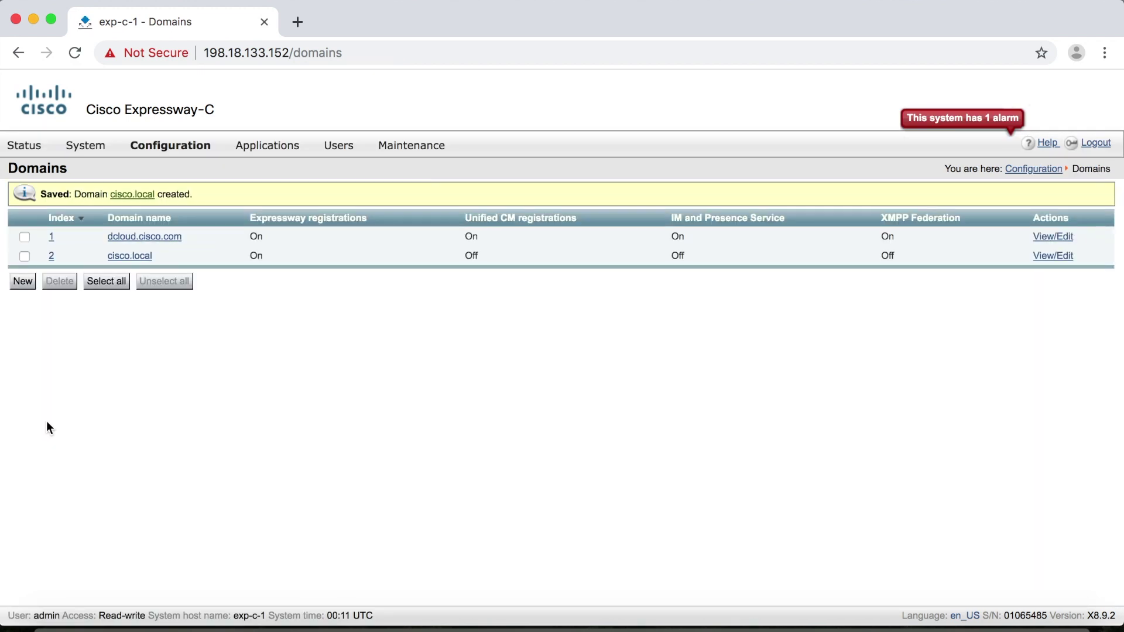
left_click(23, 281)
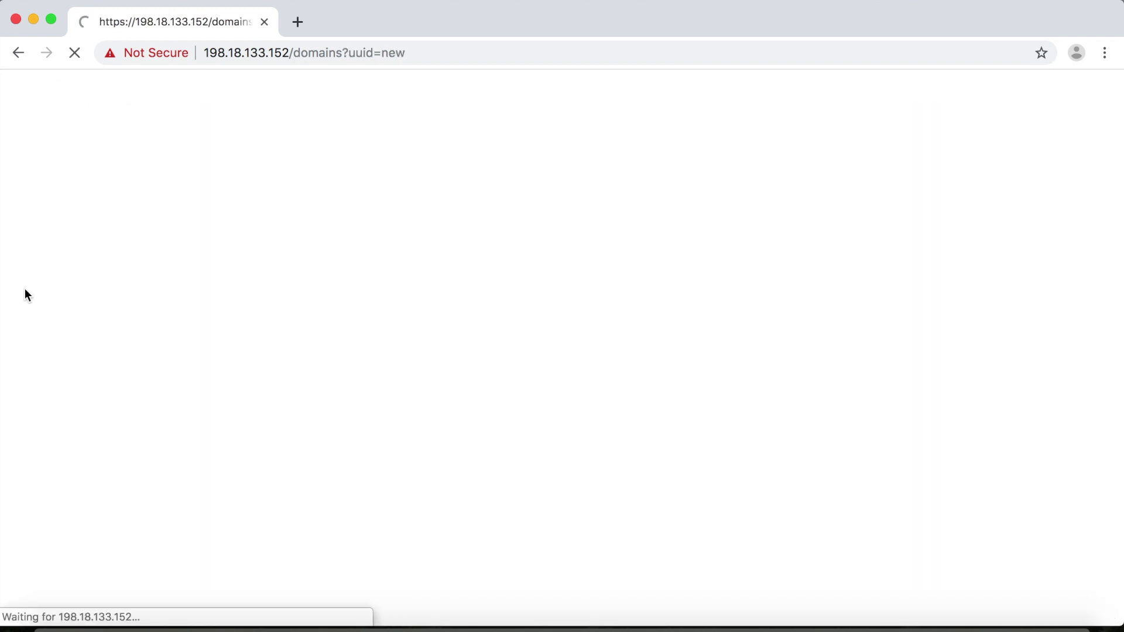
Create a new domain named 'peter.parker' in the Domains list.
left_click(385, 222)
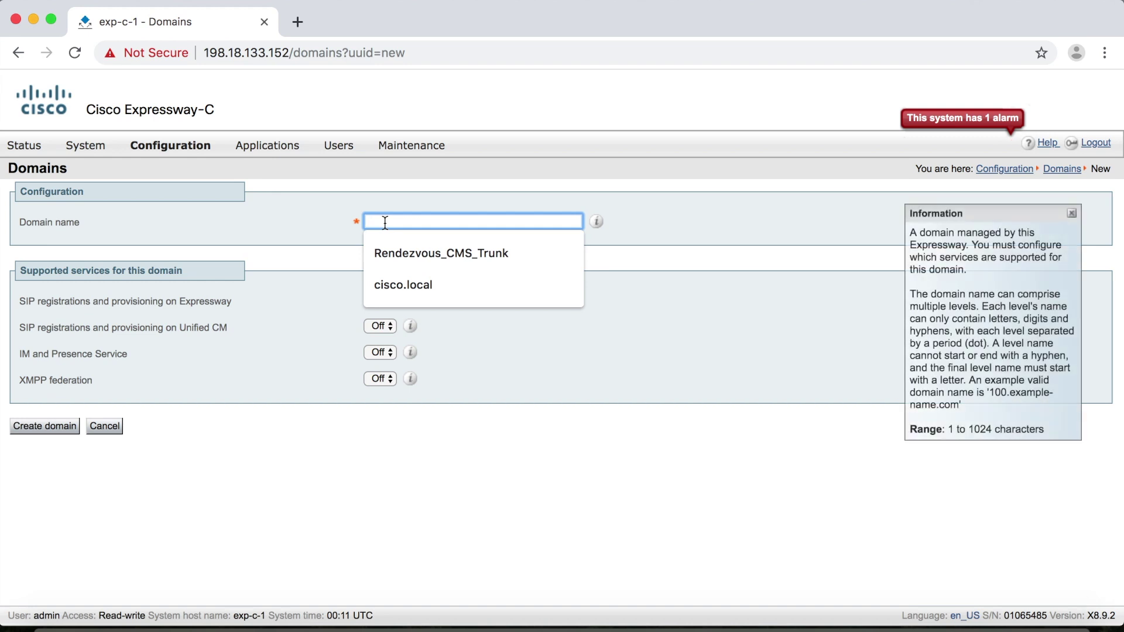
type("peter.park")
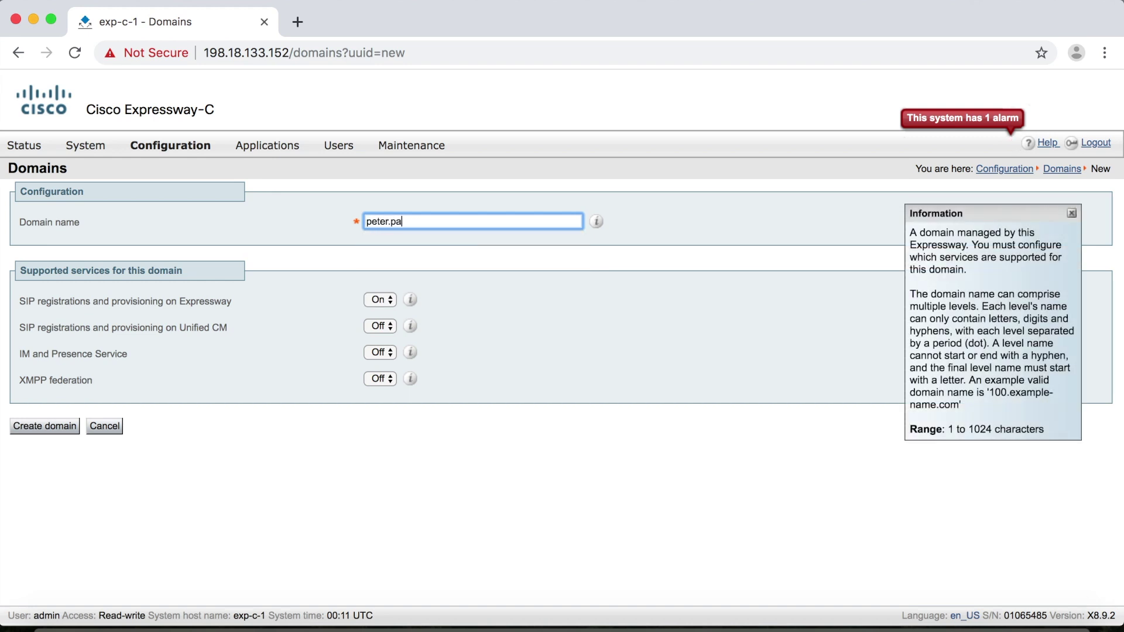
type("er")
left_click(59, 428)
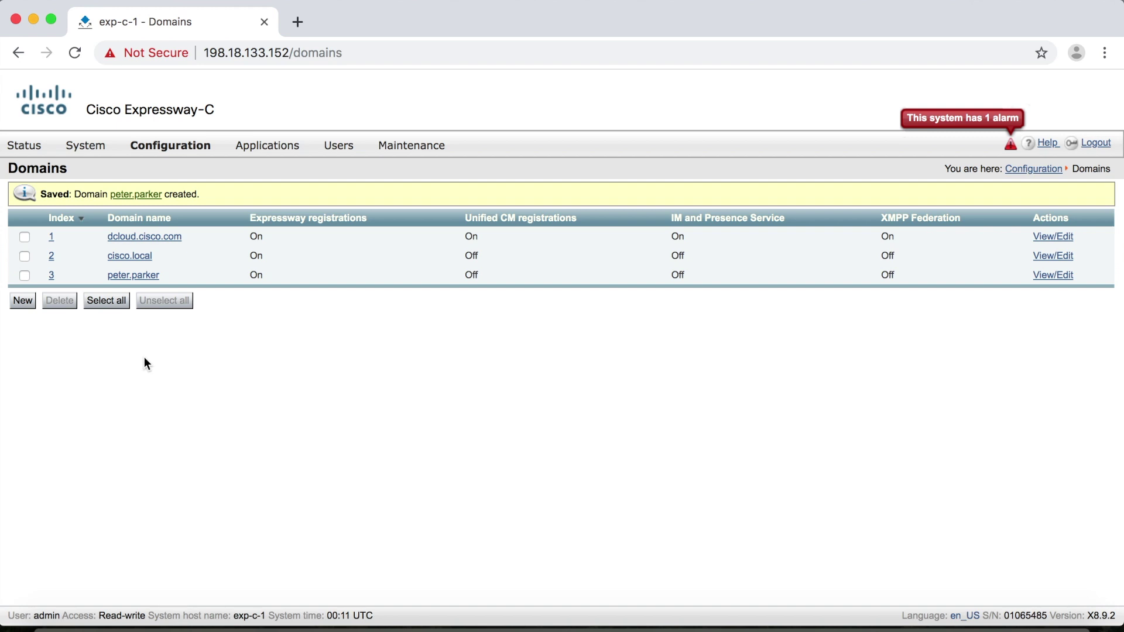
Open the Protocols Interworking page and expand the H.323 <-> SIP interworking mode choices.
mouse_move(169, 151)
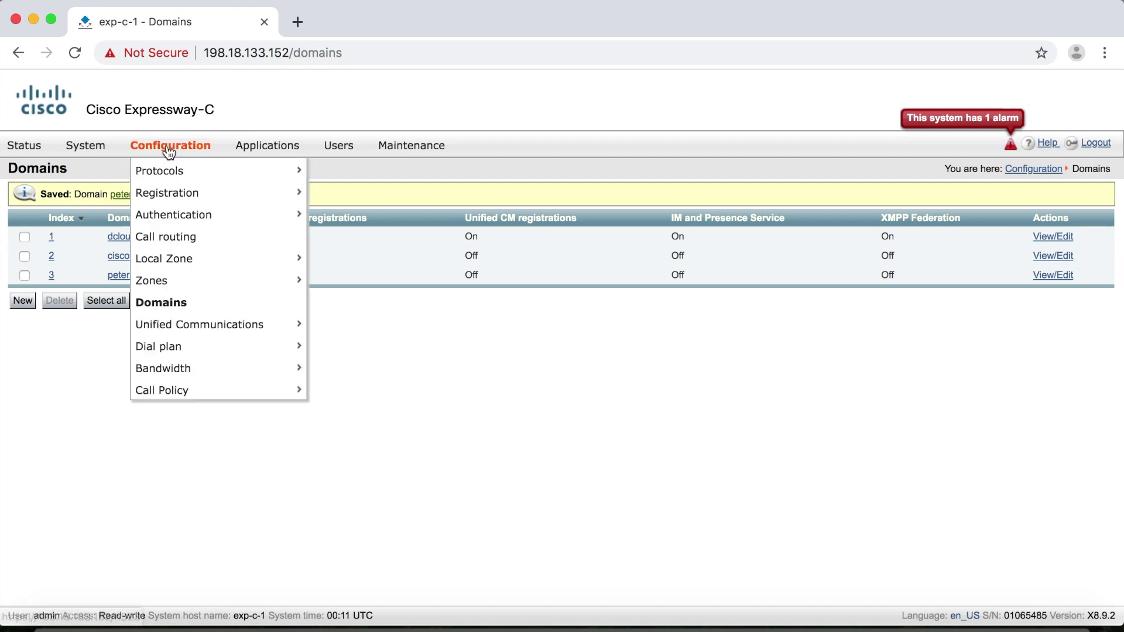
mouse_move(167, 171)
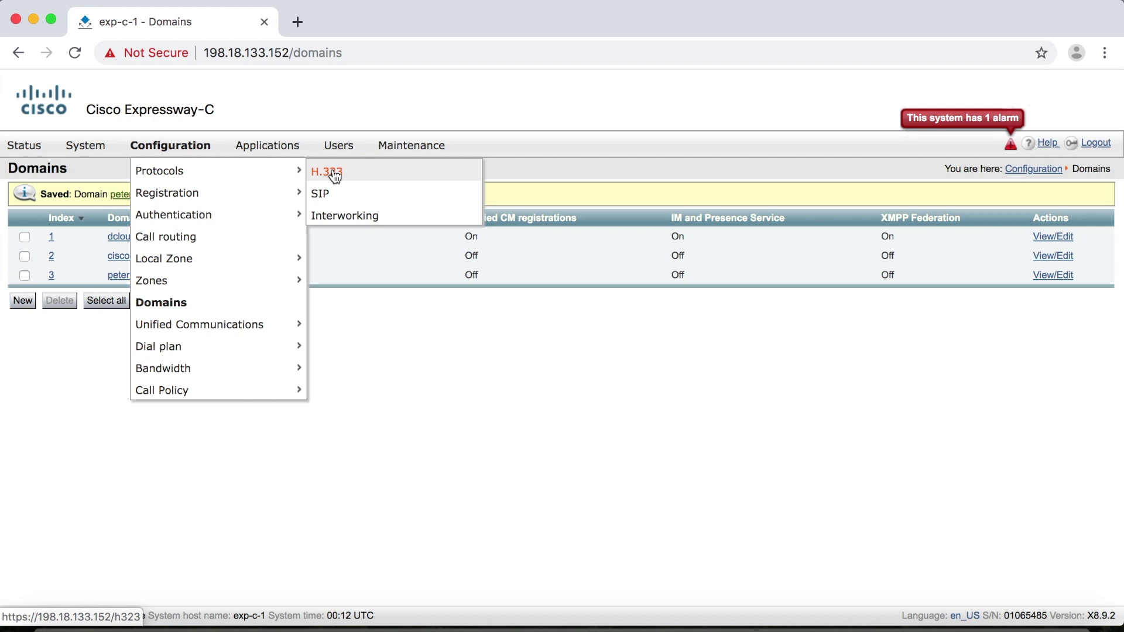
left_click(376, 216)
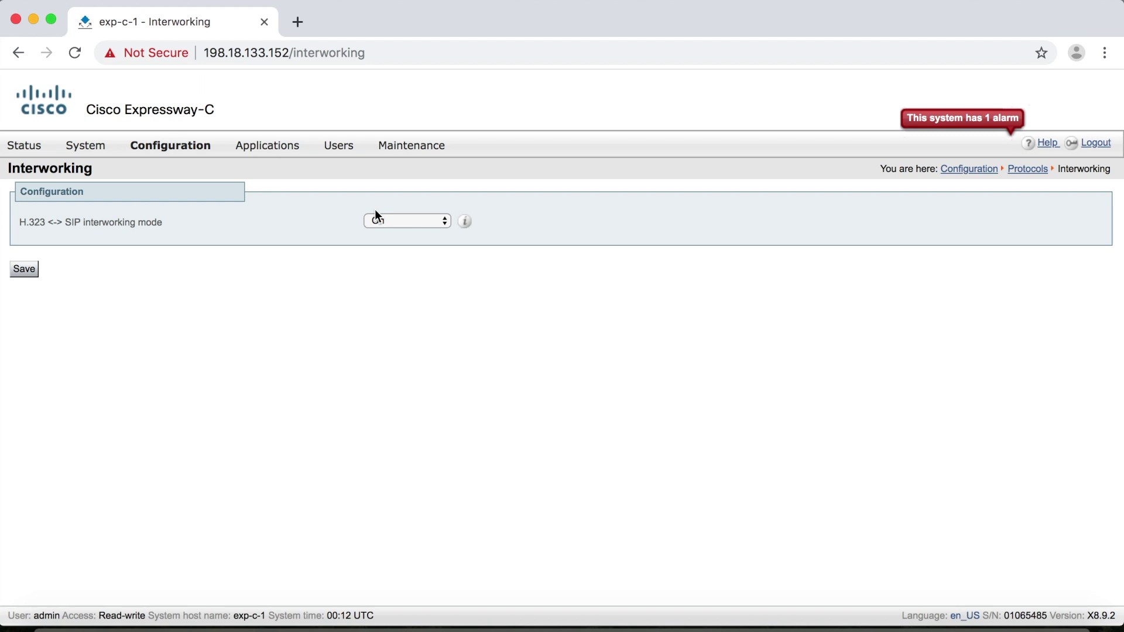
left_click(447, 223)
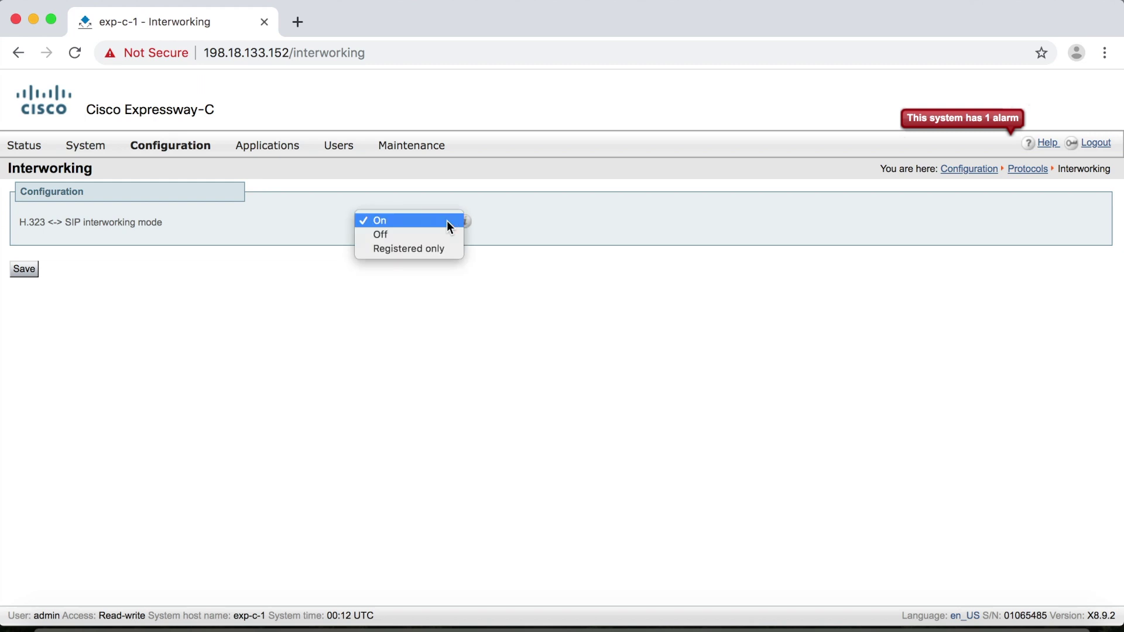